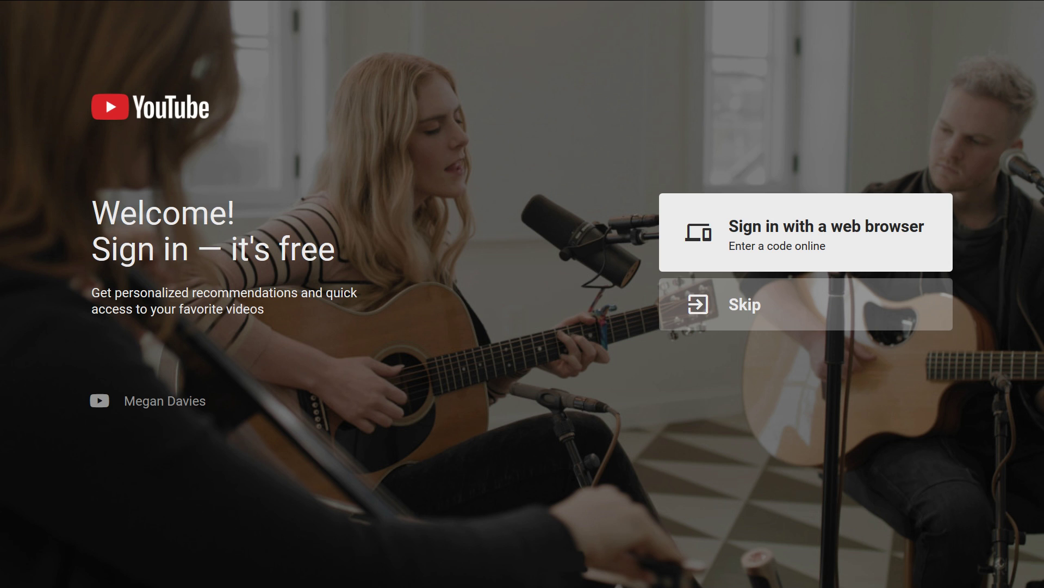
Step: View the activation instructions for signing in with a web browser and return to the welcome screen
key("Down")
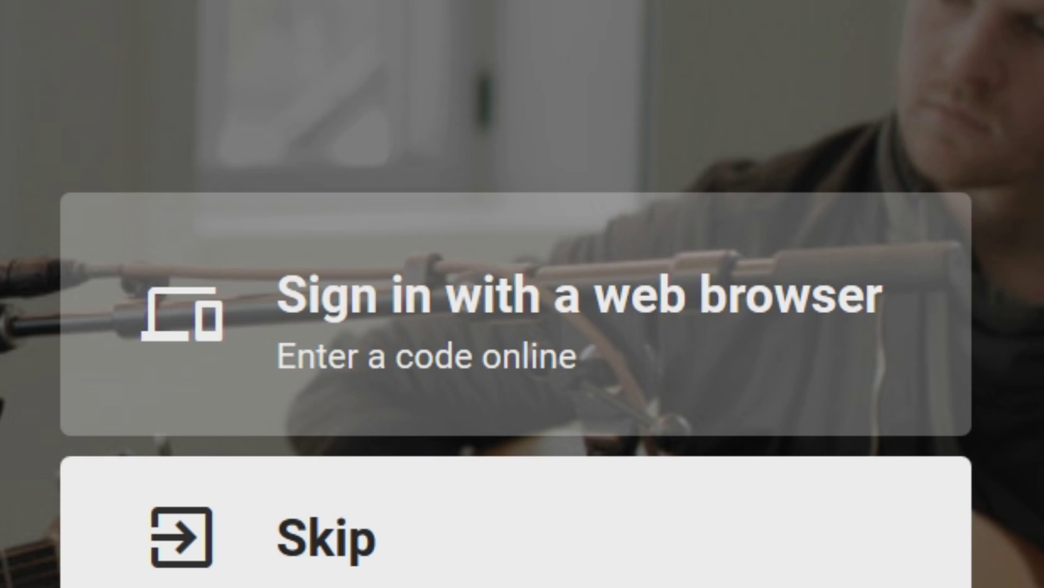
key("Up")
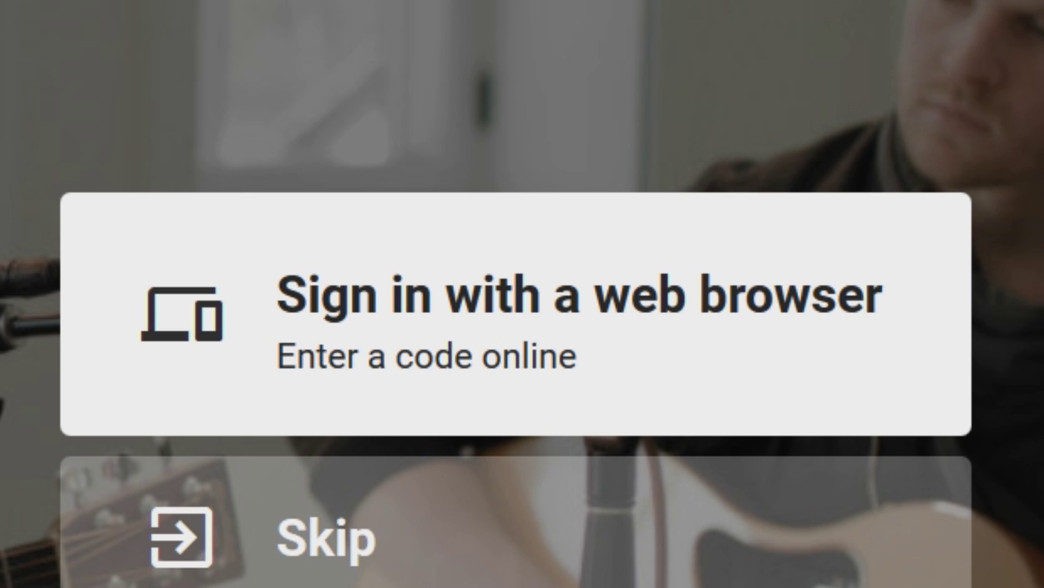
key("Down")
key("Up")
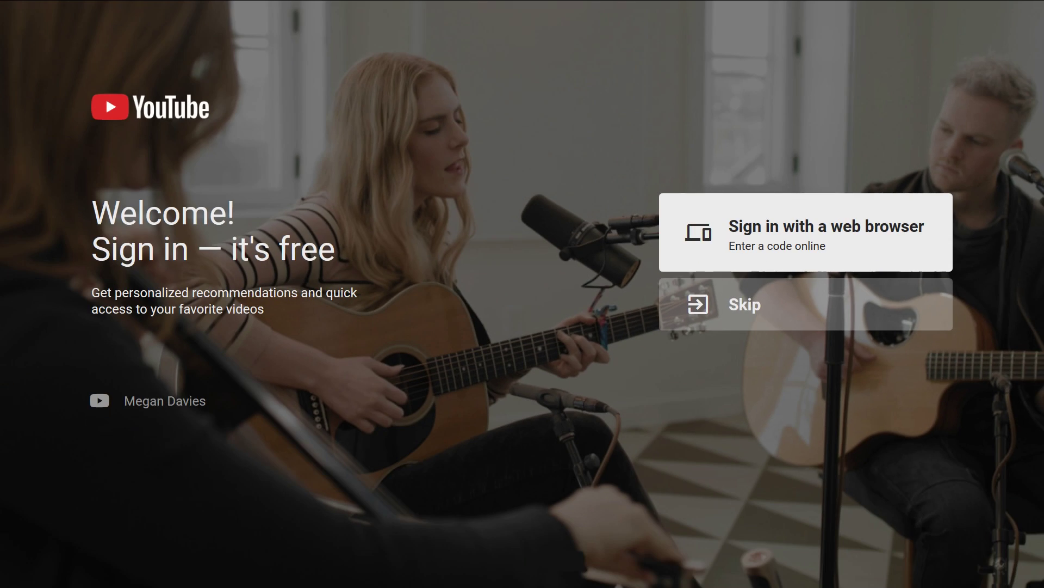
key("Return")
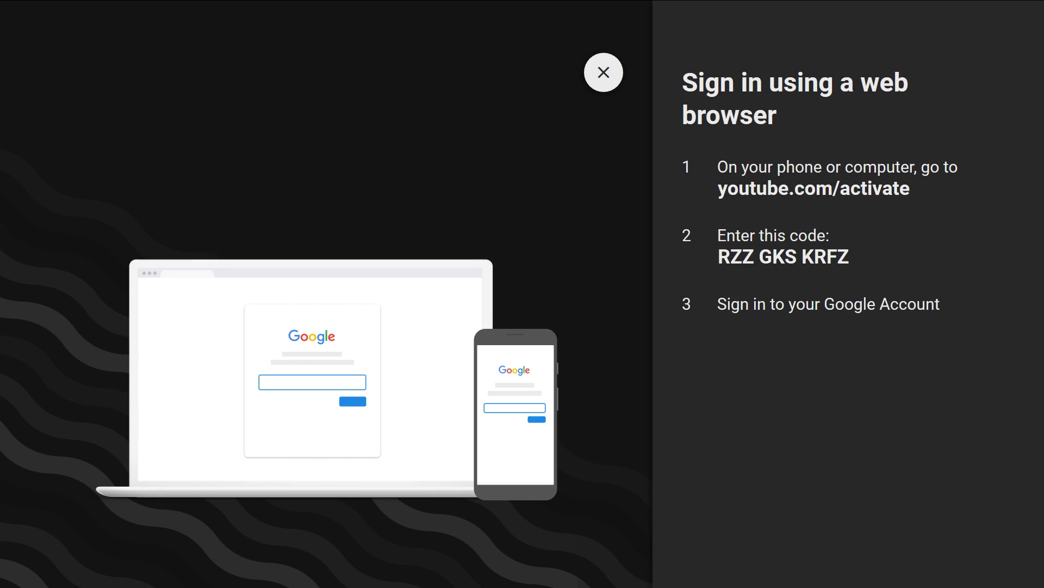
key("Escape")
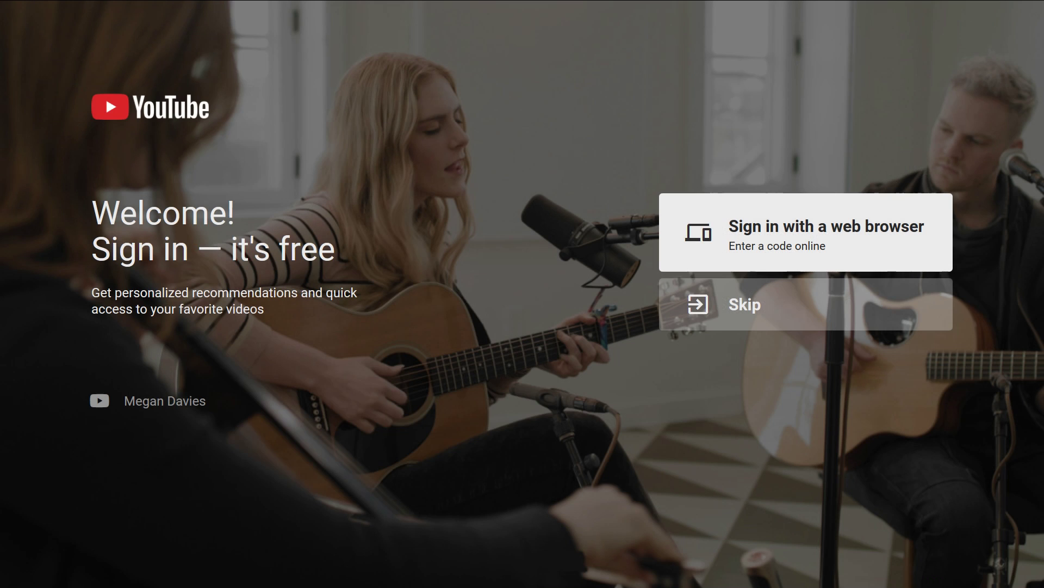
Step: Skip signing in on the welcome screen to continue to the home page
key("Down")
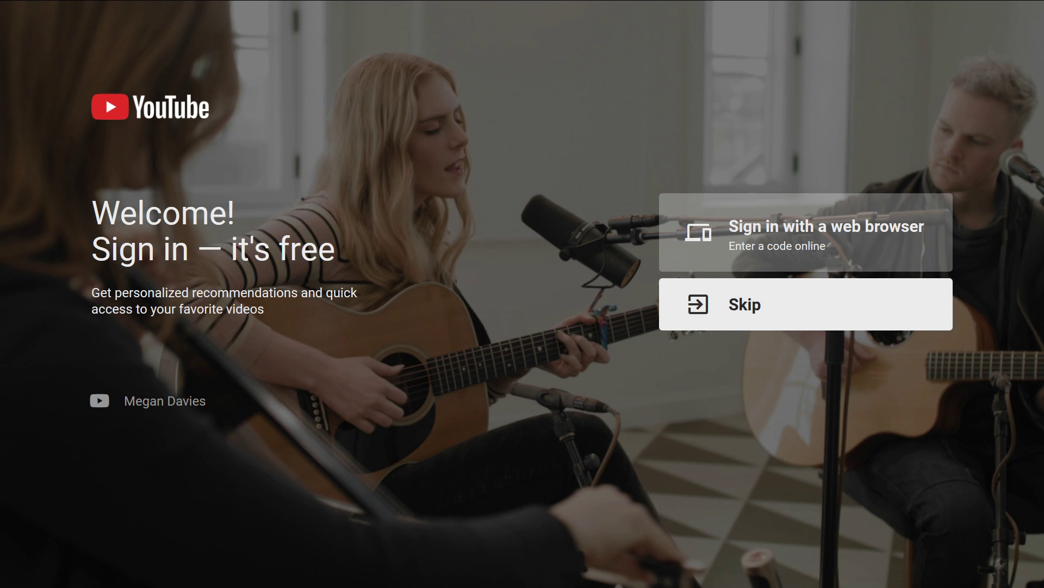
key("Up")
key("Down")
key("Return")
Step: Go past the Library section to the account page and start the sign-in from there
key("s")
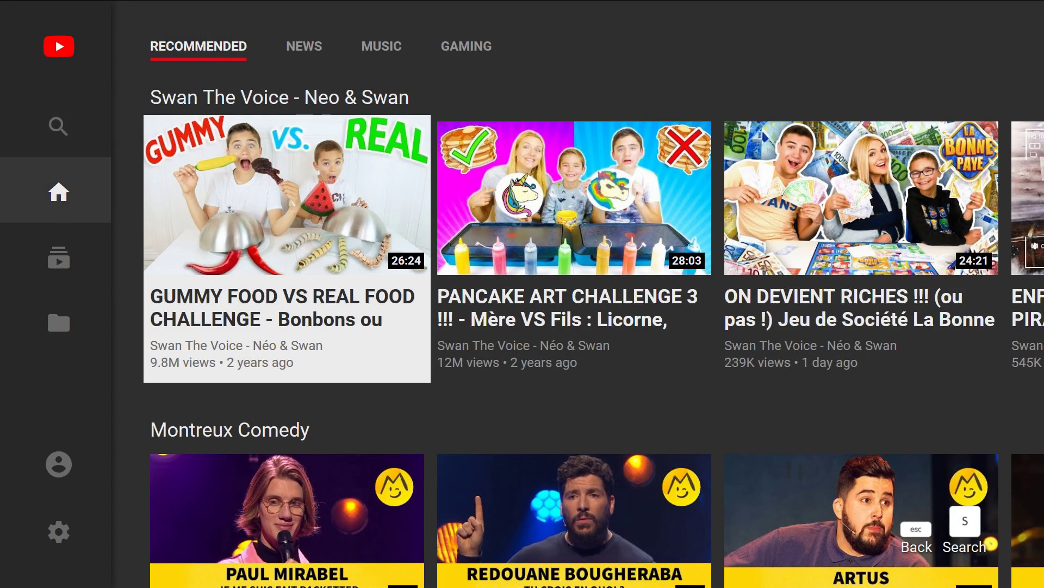
key("Down")
key("Down")
key("Down")
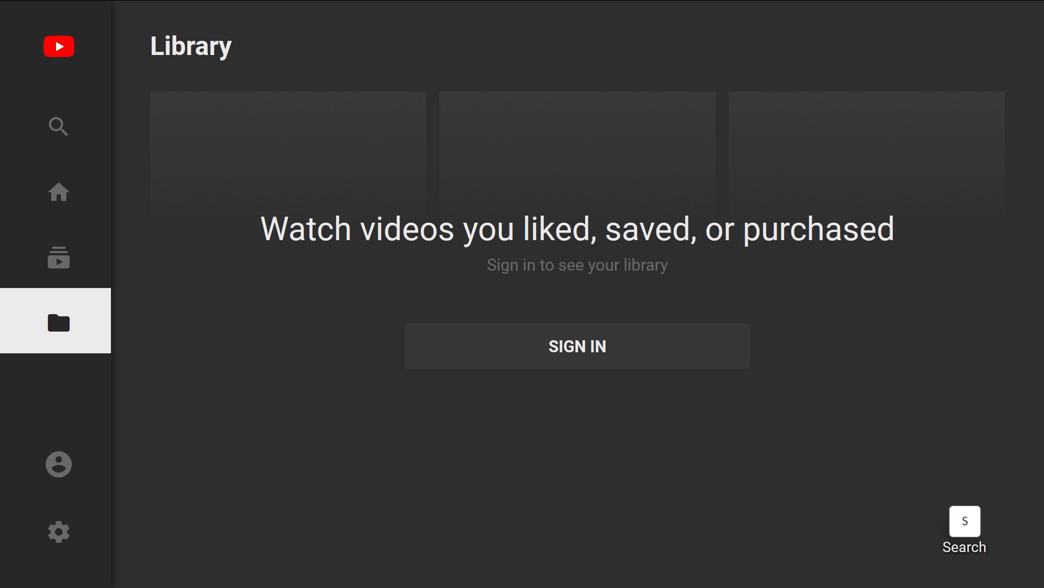
key("Down")
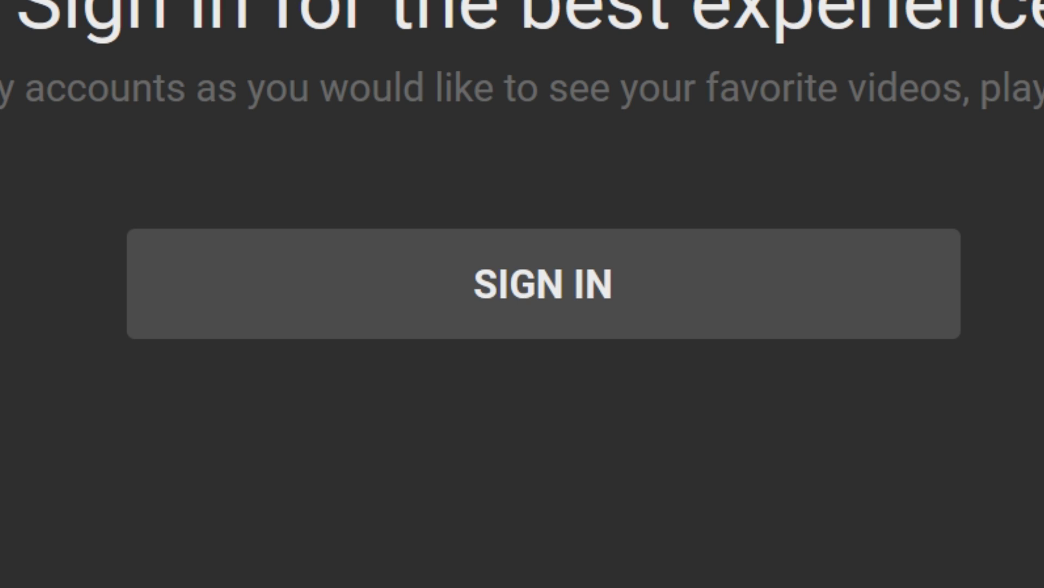
key("Return")
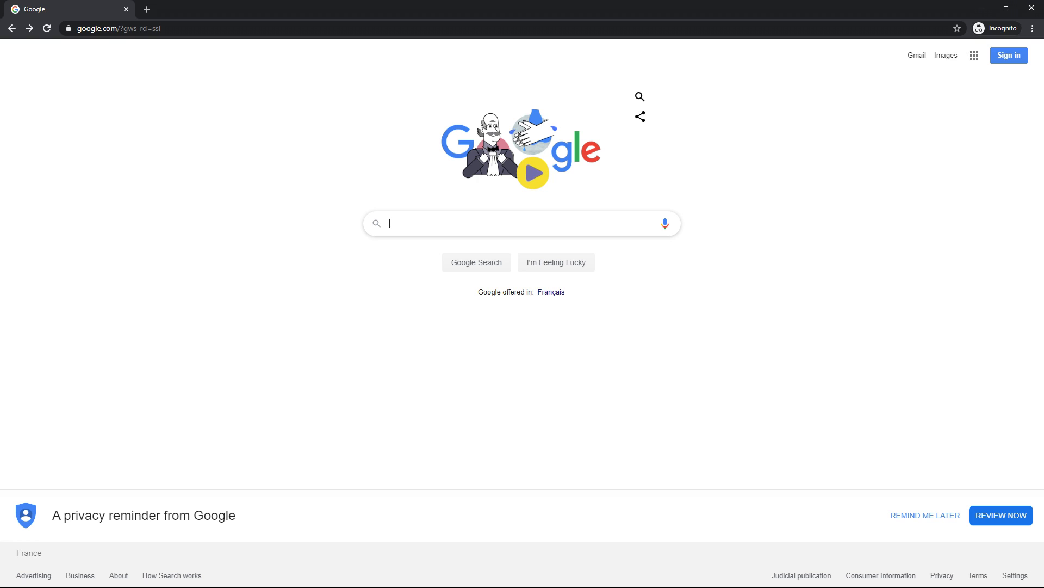
Step: Switch to the Chrome web browser and search Google for youtube.com/activate
type("youtube")
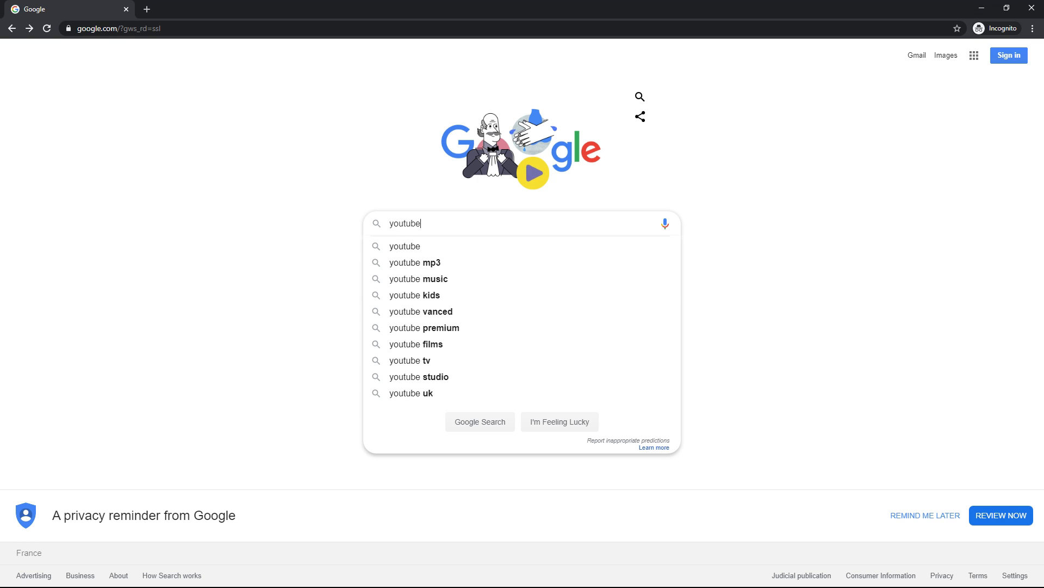
type(".com/activate")
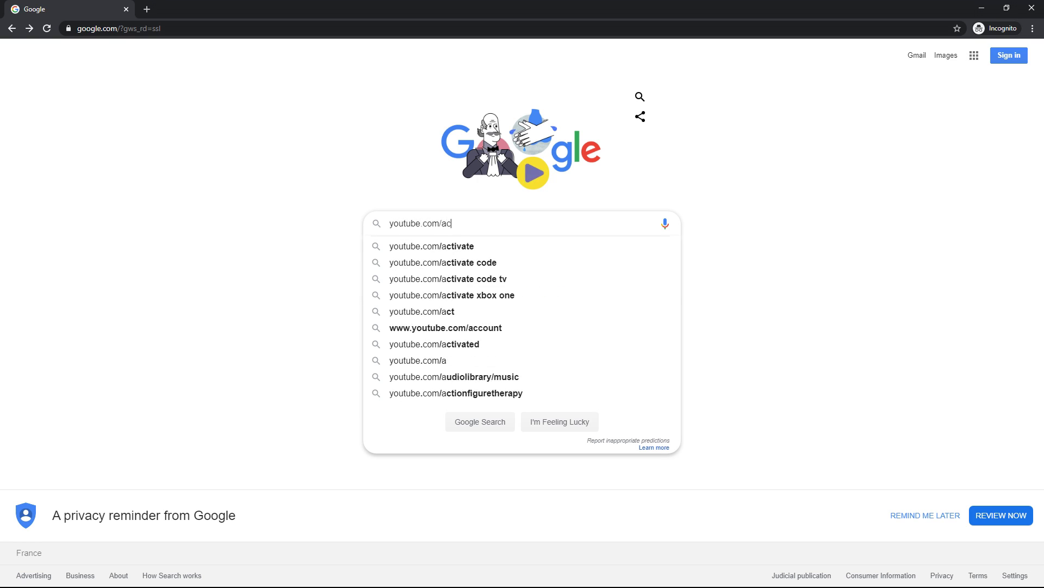
key("Return")
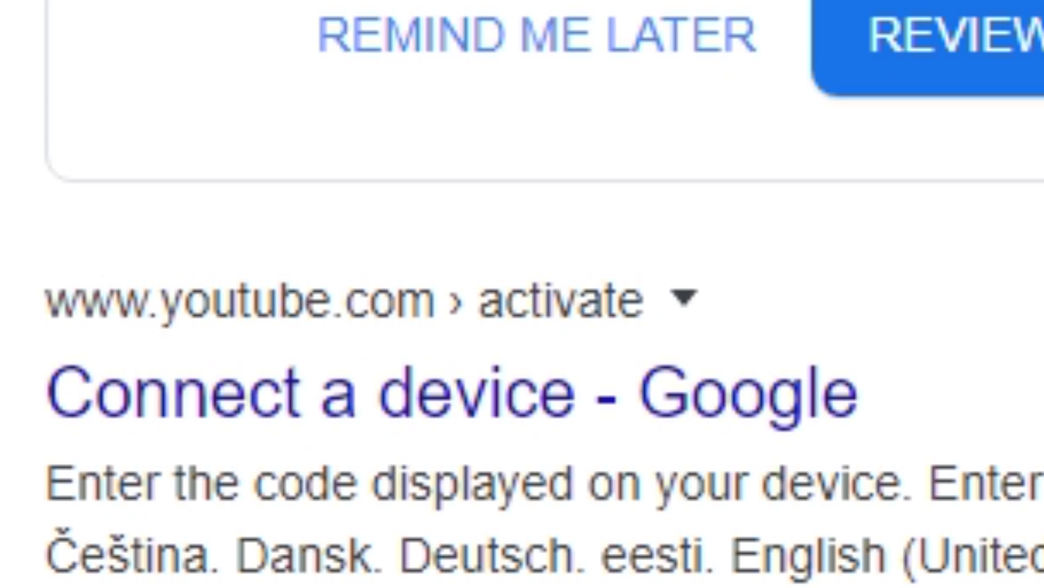
Step: Load the device connection page directly from the address youtube.com/activate
left_click(536, 36)
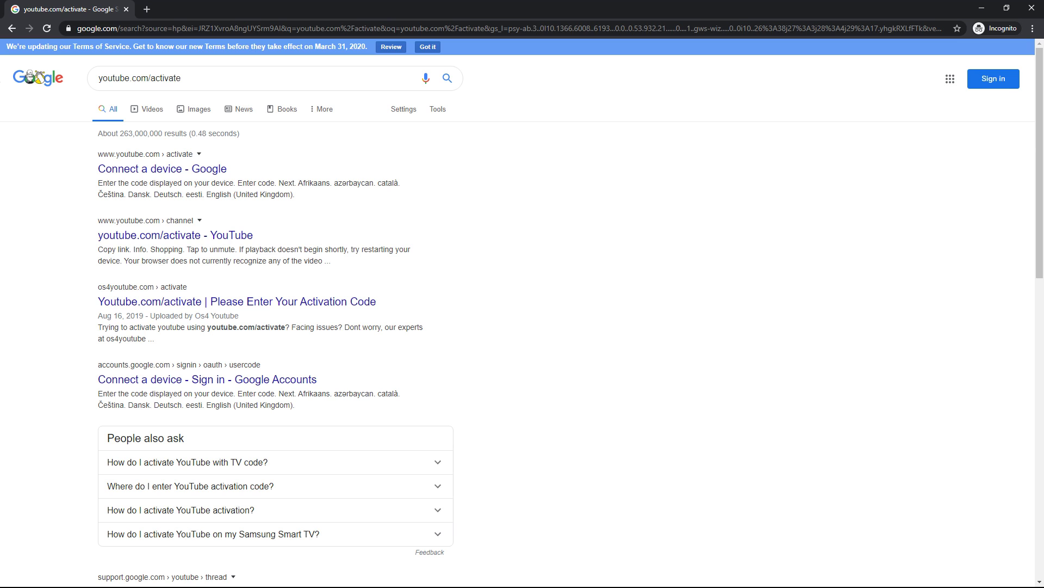
key("ctrl+l")
type("youtube")
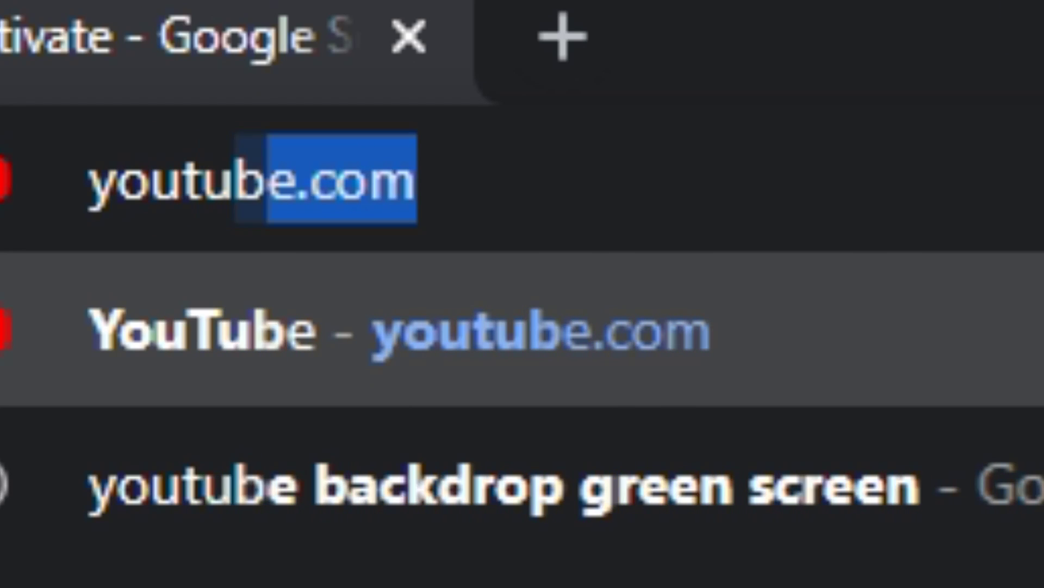
type(".com/")
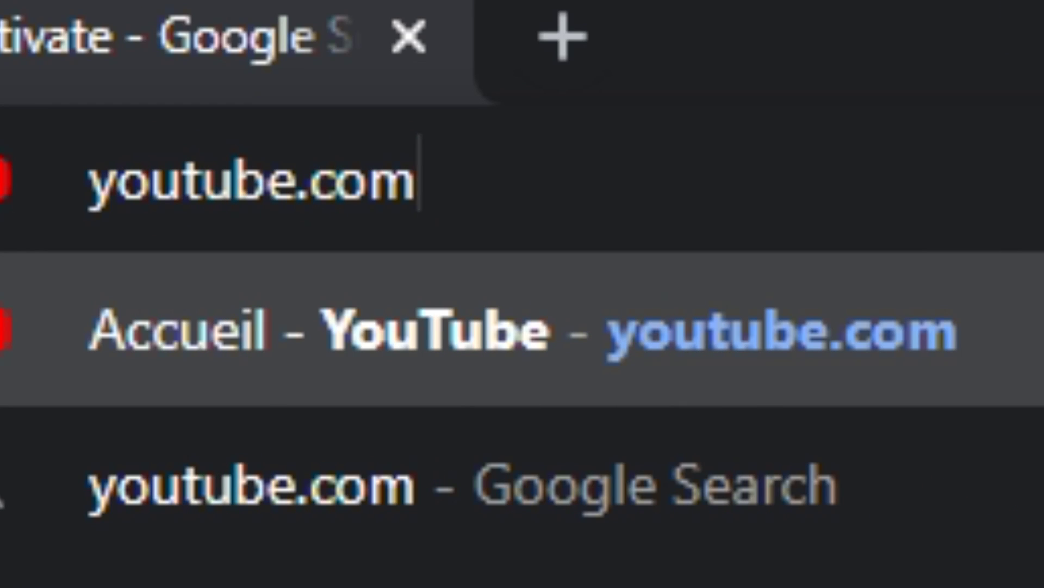
type("activate")
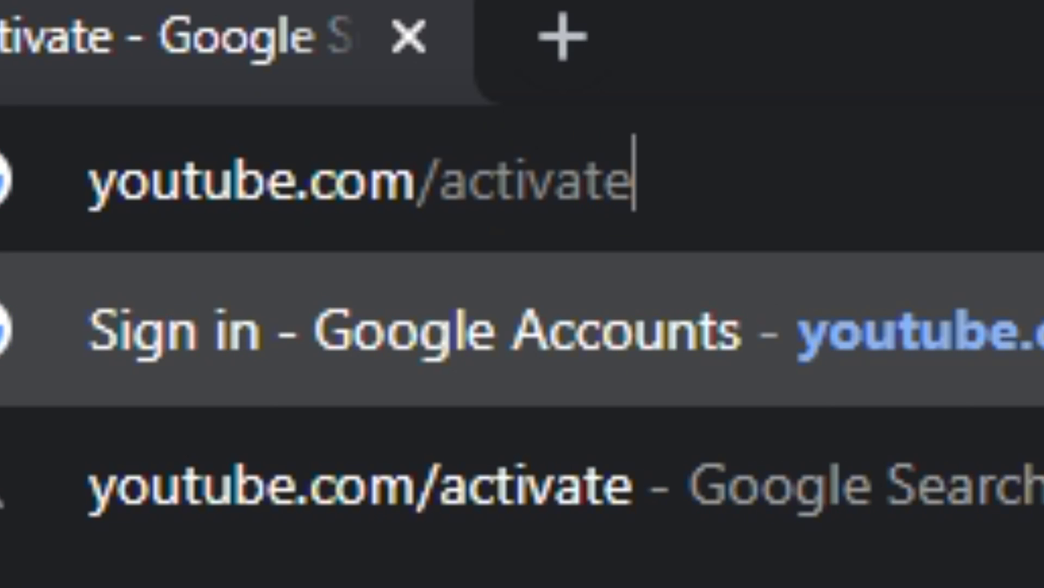
key("Return")
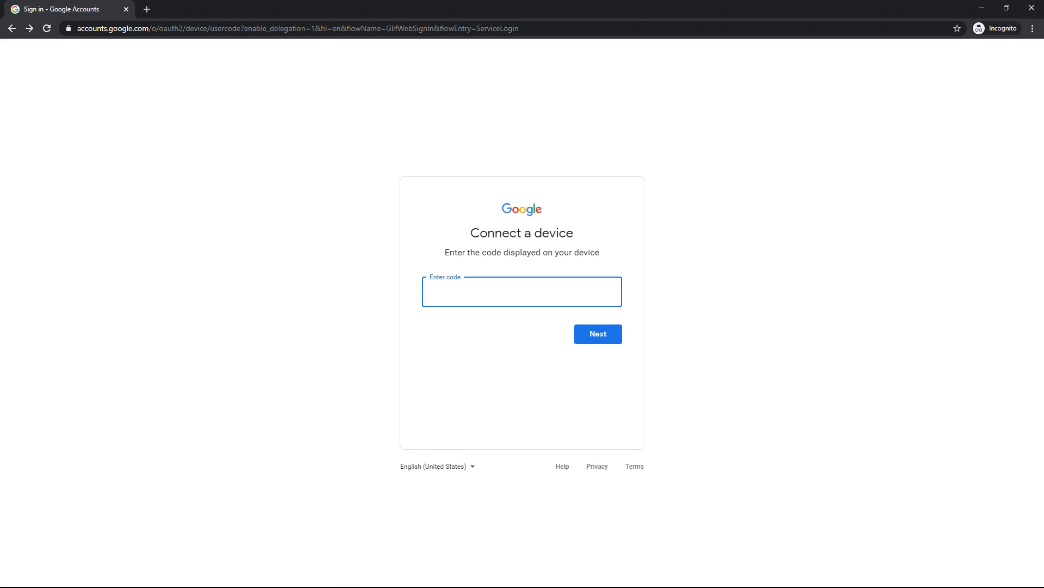
Step: Enter the activation code shown on the TV app and submit it to connect the device
type("QB")
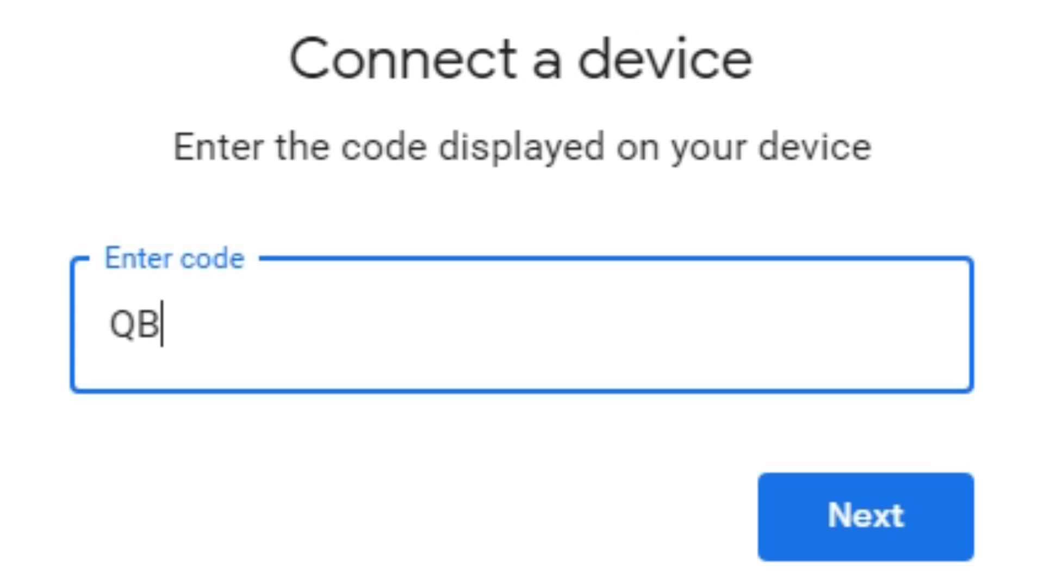
type("C")
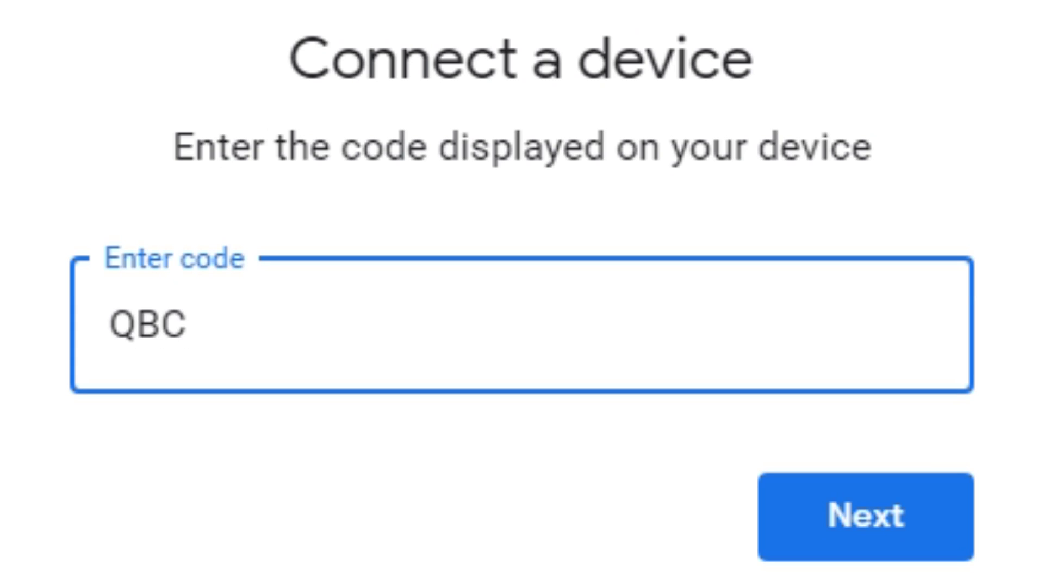
type("LSY")
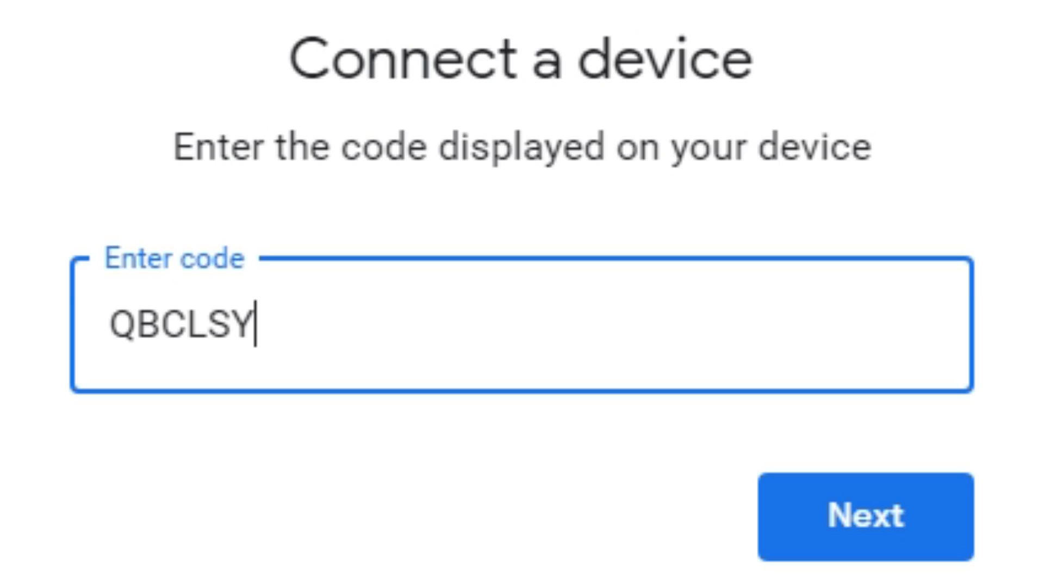
type("BJ")
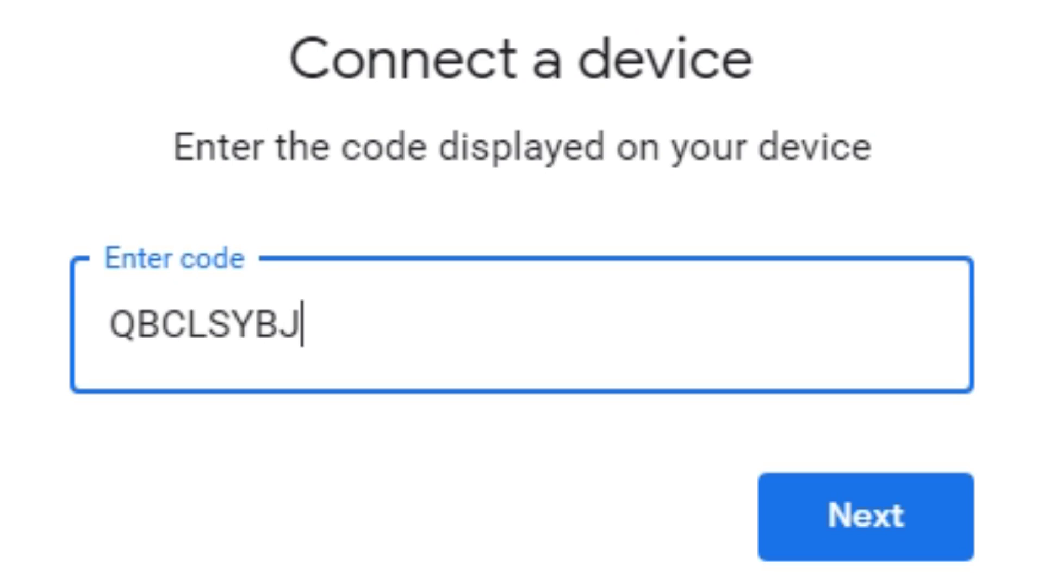
key("Return")
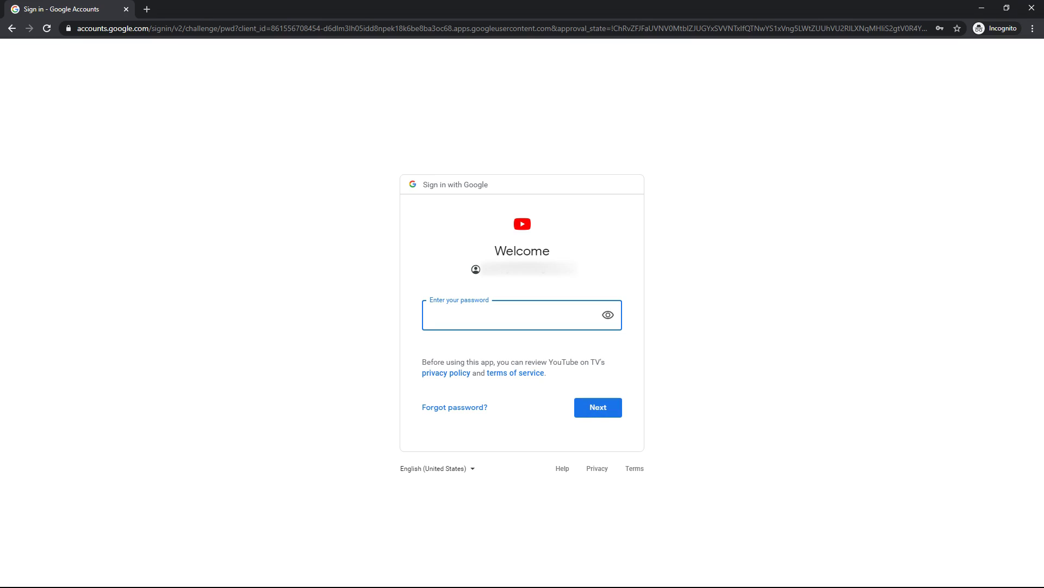
Step: Enter the Google account password and submit it to authorise YouTube on TV
type("•")
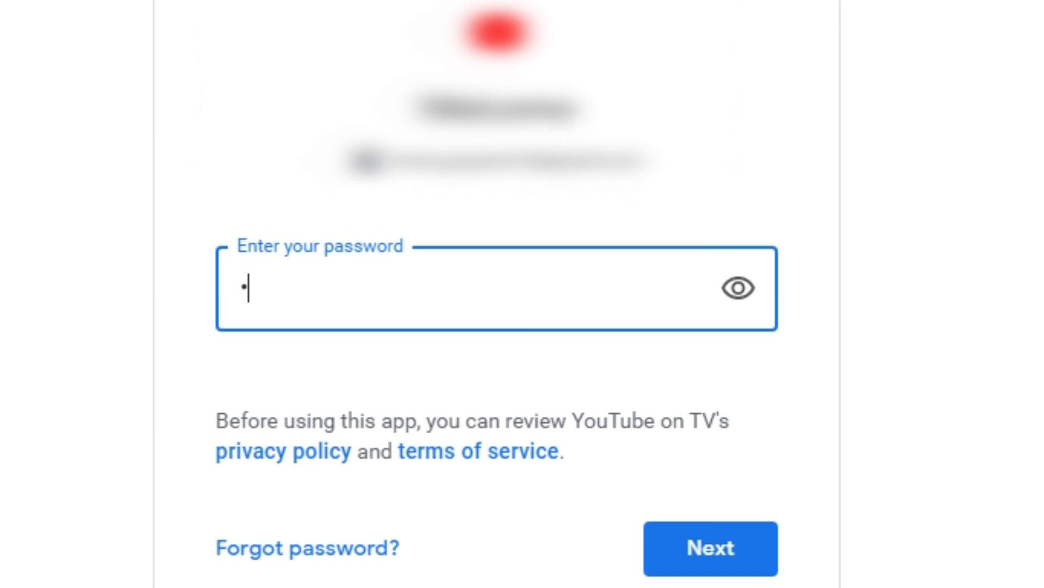
key("BackSpace")
type("••••")
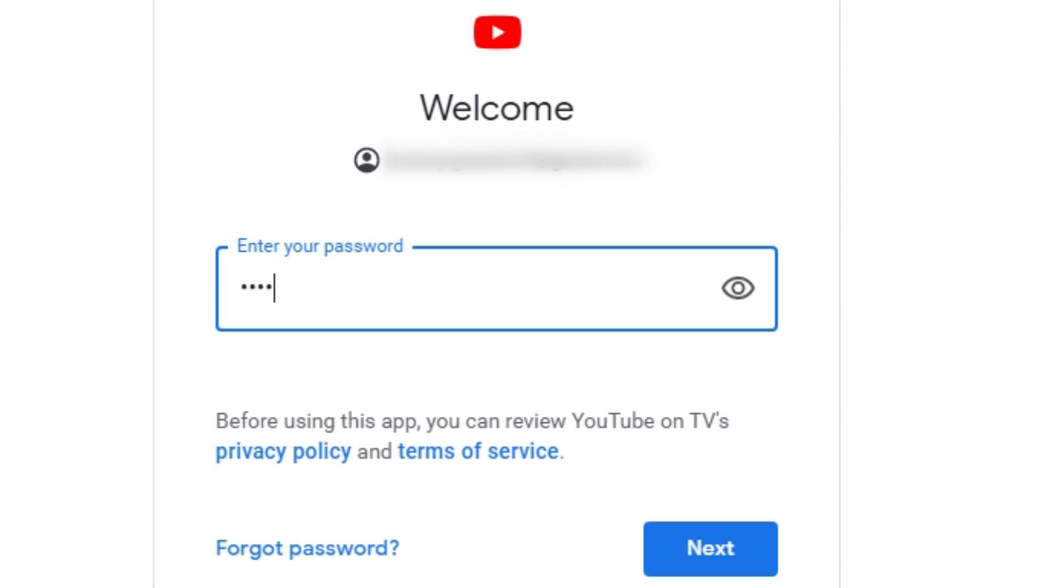
type("•••••••••••")
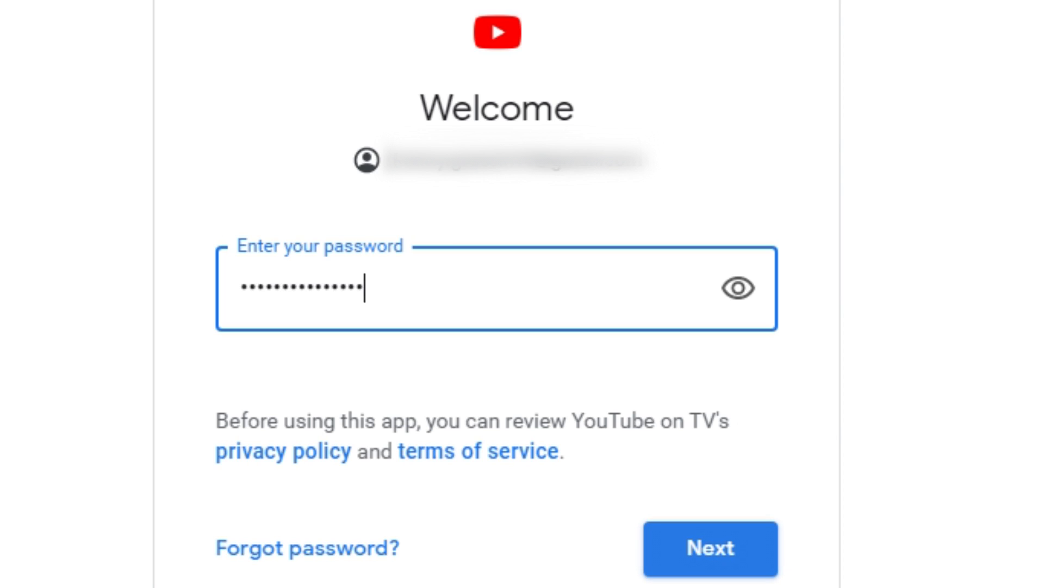
key("Return")
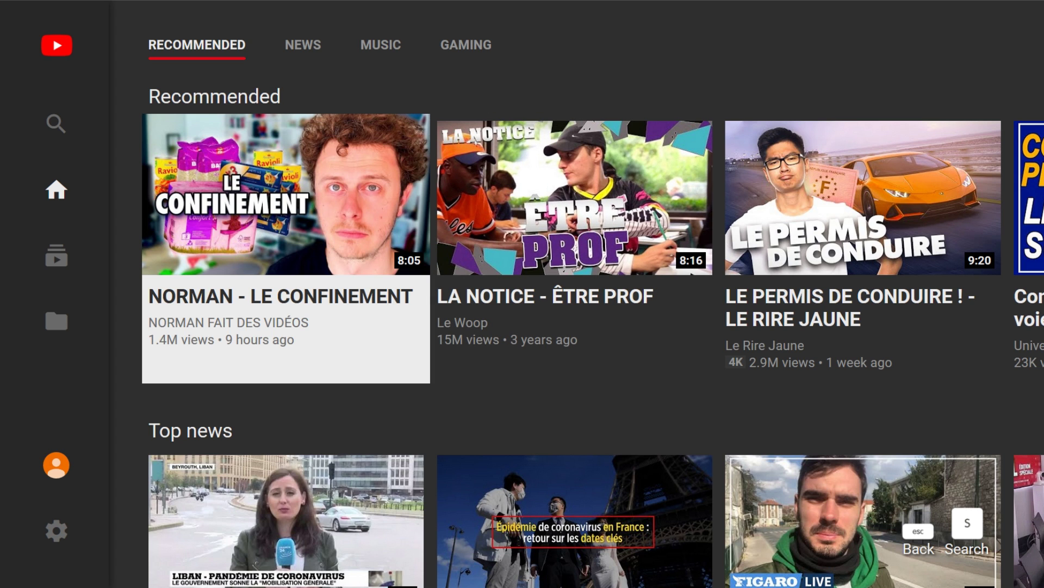
Step: Move the focus from the recommended videos to the Home entry of the navigation sidebar
key("s")
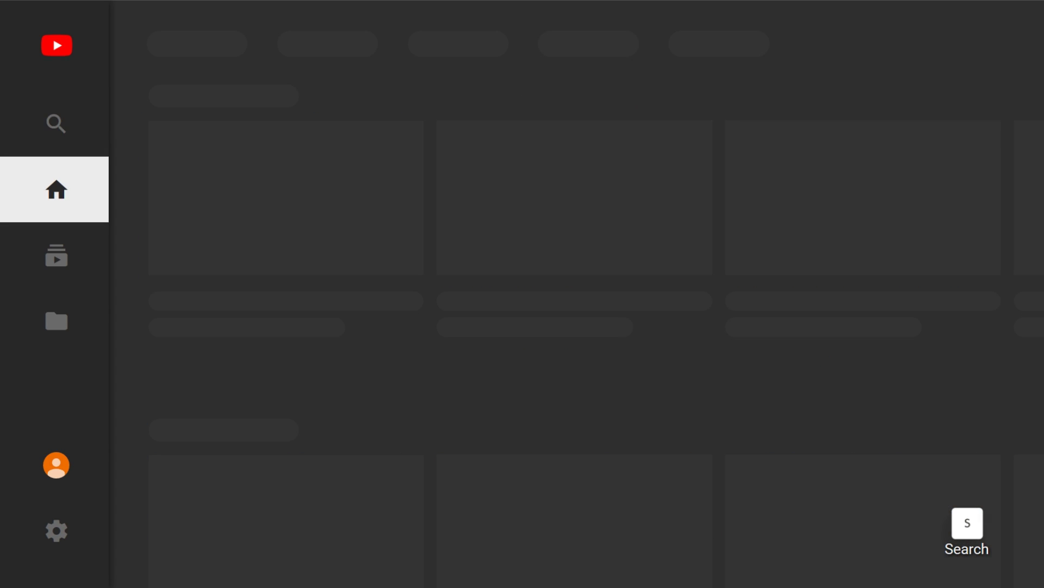